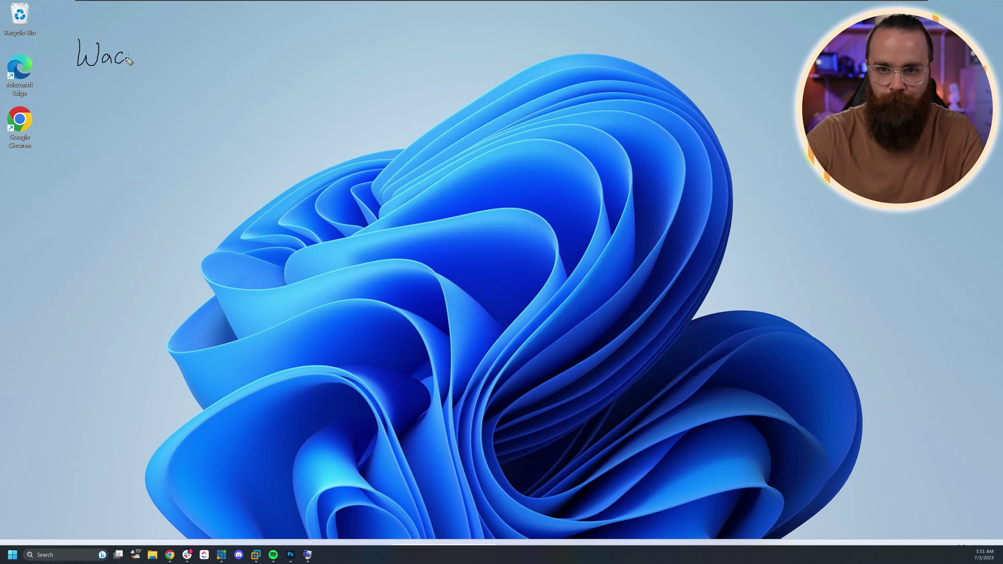
Step: Finish the keyboard sketch, add a '?' inside the monitor, and draw a stick figure beside the diagram
drag(89, 220, 156, 225)
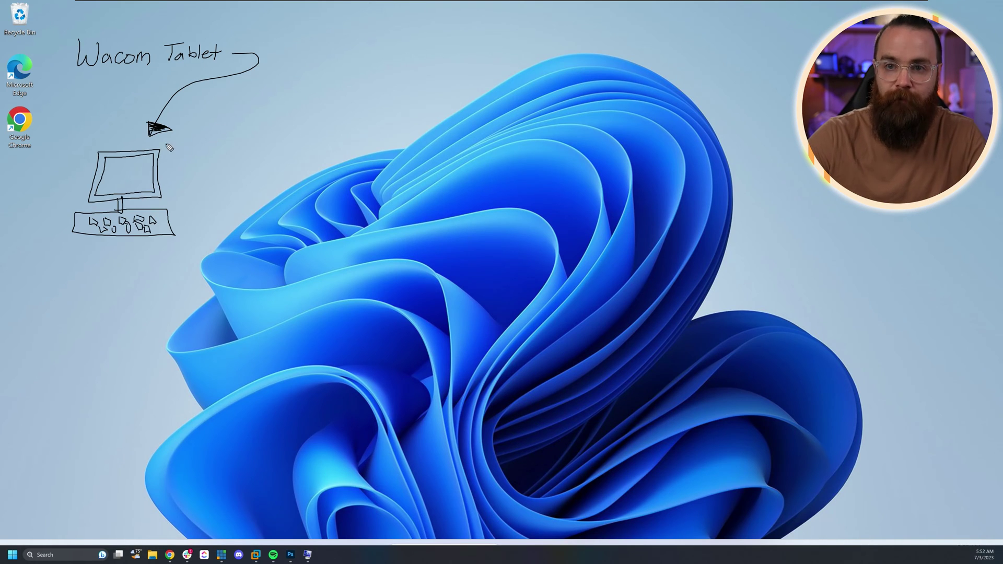
drag(120, 167, 125, 176)
click(120, 183)
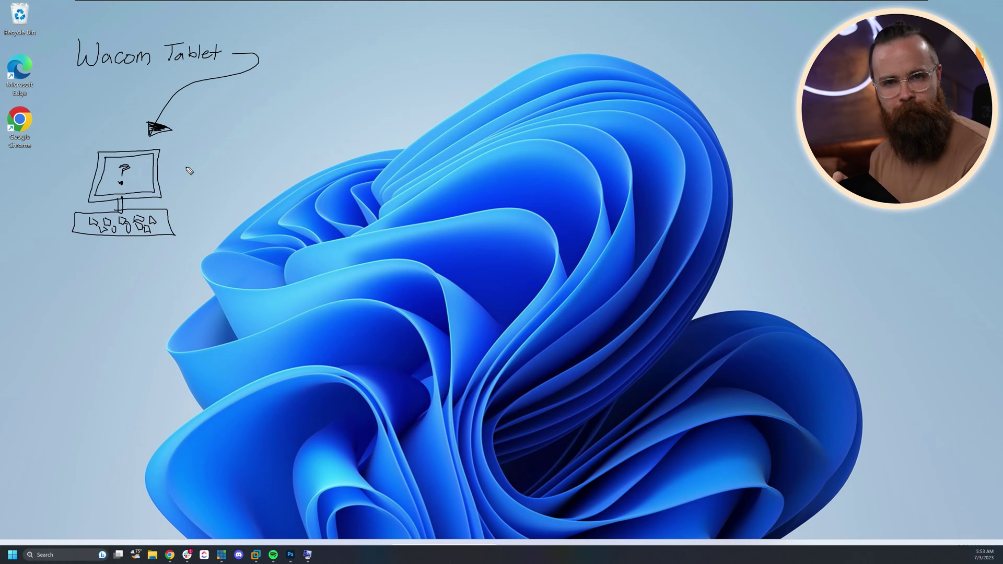
mouse_move(325, 59)
mouse_down()
mouse_move(318, 78)
mouse_move(326, 60)
mouse_move(331, 107)
mouse_move(327, 76)
mouse_move(329, 88)
mouse_move(341, 78)
mouse_move(323, 66)
mouse_move(337, 68)
mouse_up()
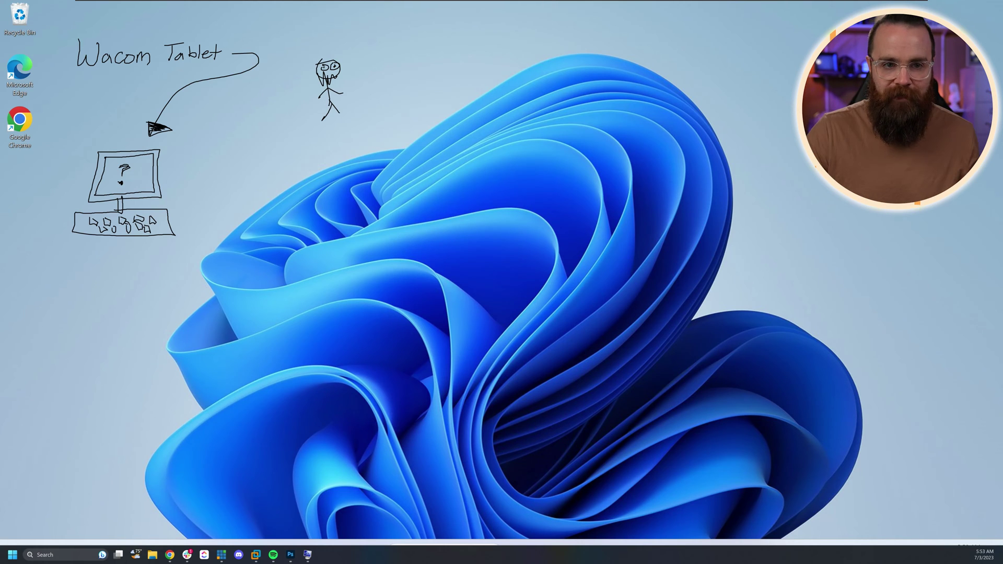
Step: Draw an arrow up to the right and write the 'Drivers' label beneath it
mouse_move(215, 121)
mouse_down()
mouse_move(280, 103)
mouse_move(224, 149)
mouse_up()
drag(224, 133, 225, 148)
mouse_move(241, 146)
mouse_down()
mouse_move(256, 137)
mouse_move(285, 143)
mouse_move(217, 131)
mouse_move(225, 191)
mouse_move(263, 208)
mouse_move(275, 200)
mouse_up()
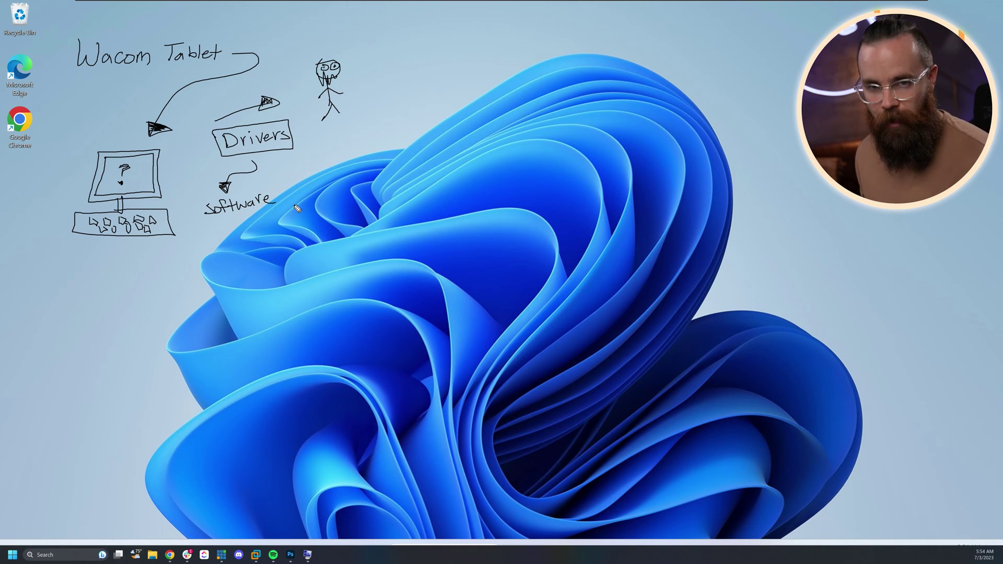
Step: Box 'Wacom Tablet', arrow it to Wacom's website, then clear all the ink
mouse_move(67, 29)
mouse_down()
mouse_move(164, 74)
mouse_move(224, 73)
mouse_move(212, 29)
mouse_move(73, 32)
mouse_up()
mouse_move(237, 40)
mouse_down()
mouse_move(335, 31)
mouse_move(313, 36)
mouse_up()
drag(348, 23, 463, 42)
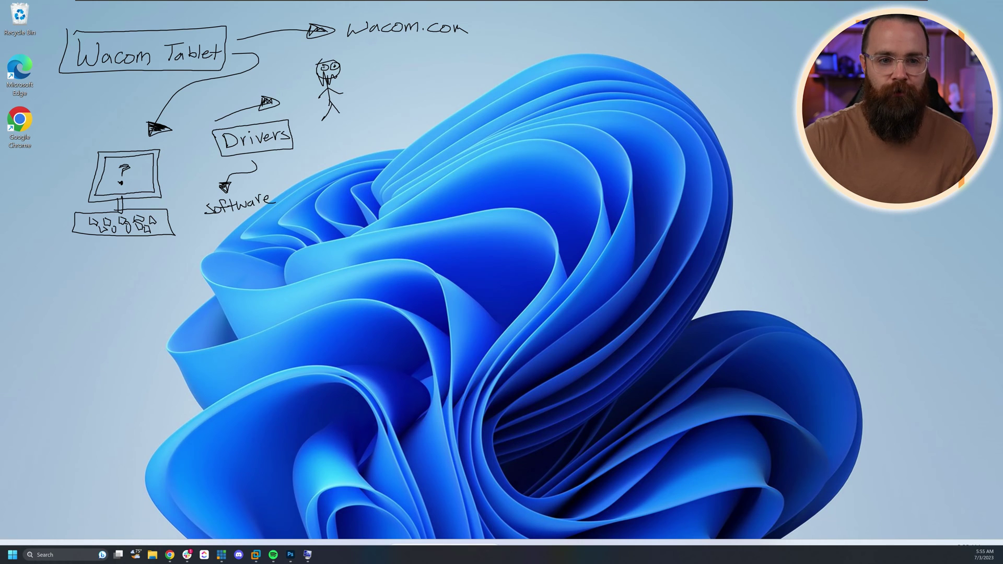
key(Escape)
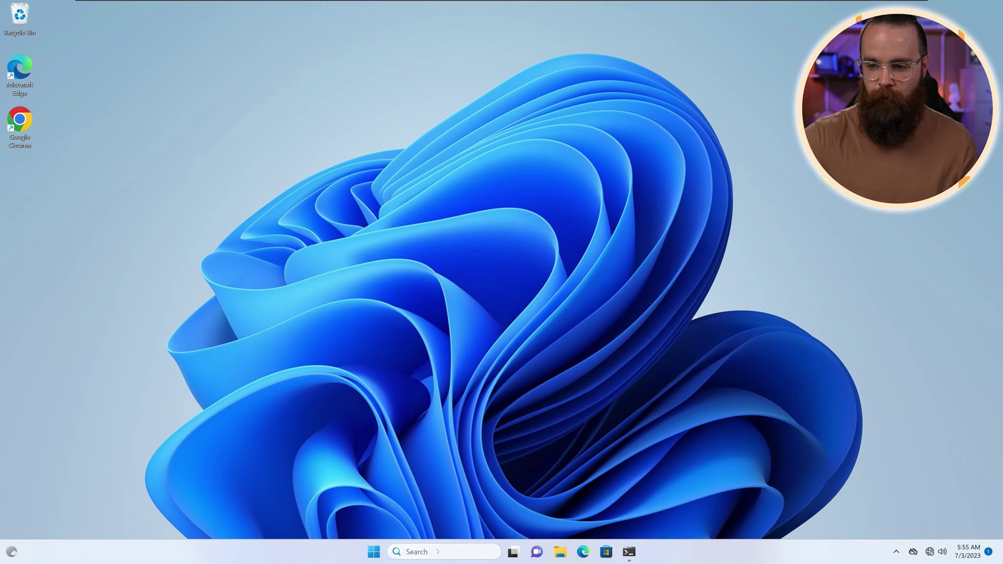
Step: Search 'device manager' to open Device Manager, then expand Audio inputs and outputs
key(super+s)
text(device)
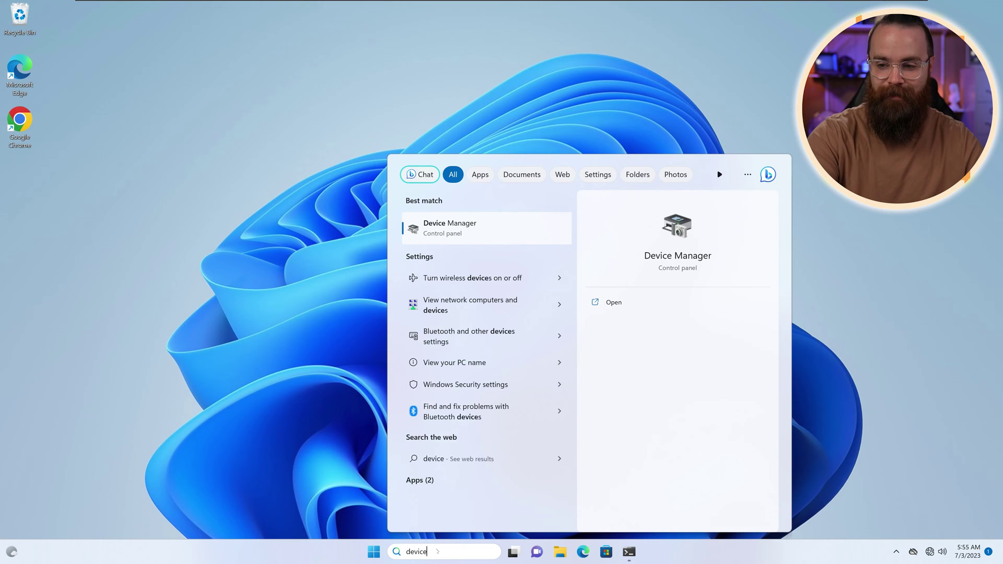
text( manager)
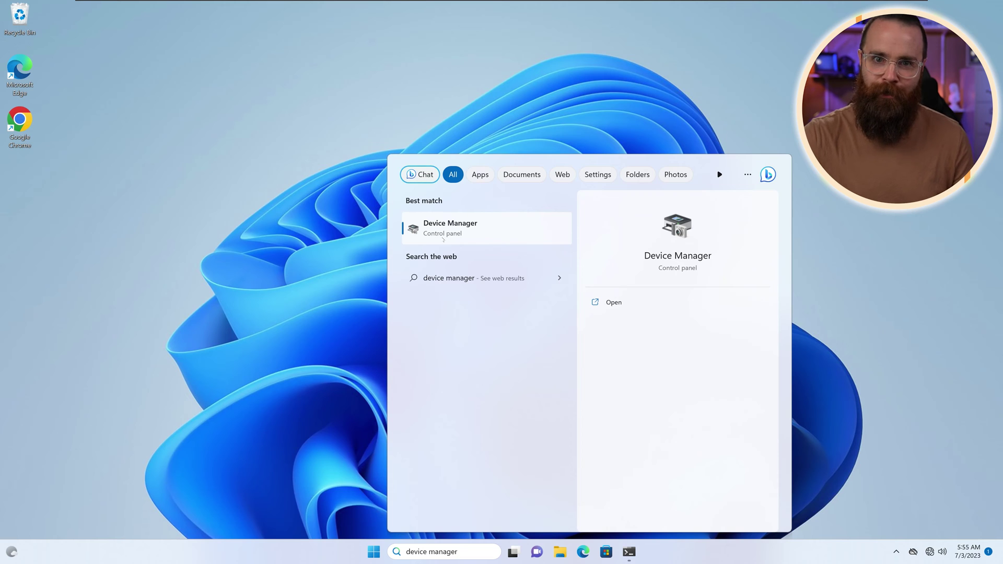
click(443, 230)
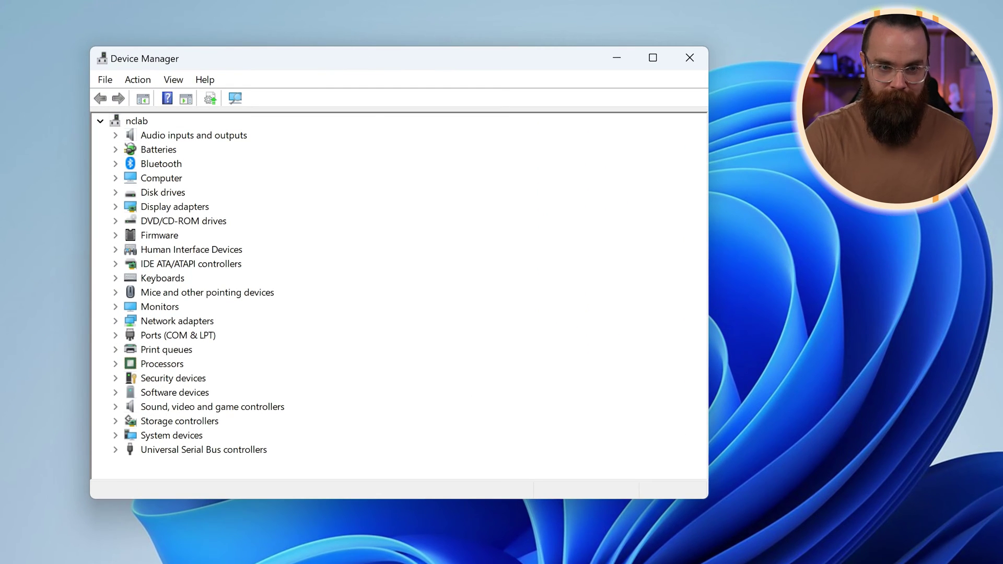
mouse_move(355, 159)
mouse_down()
mouse_move(293, 200)
mouse_move(271, 198)
mouse_move(285, 214)
mouse_move(264, 202)
mouse_move(261, 219)
mouse_up()
key(Escape)
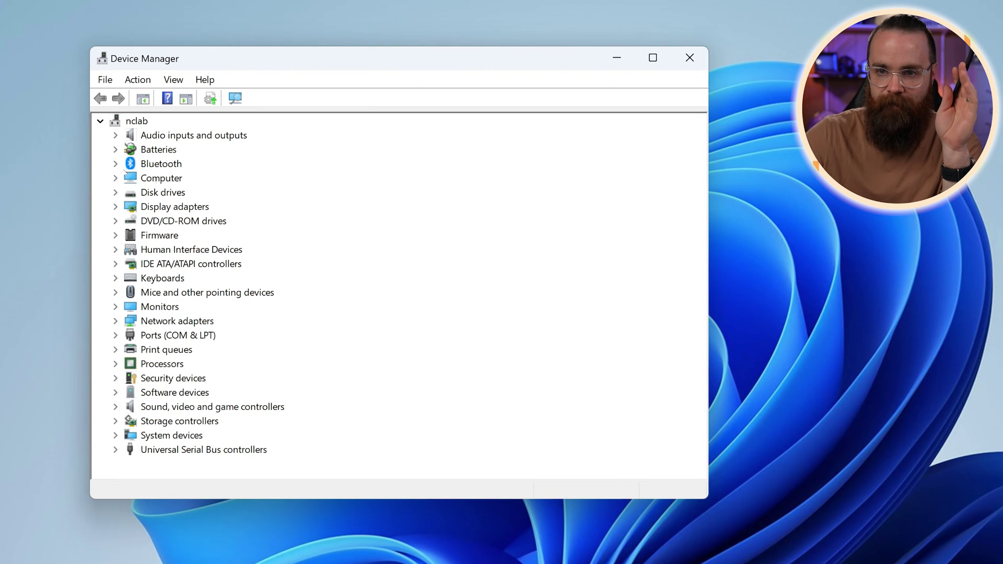
click(115, 135)
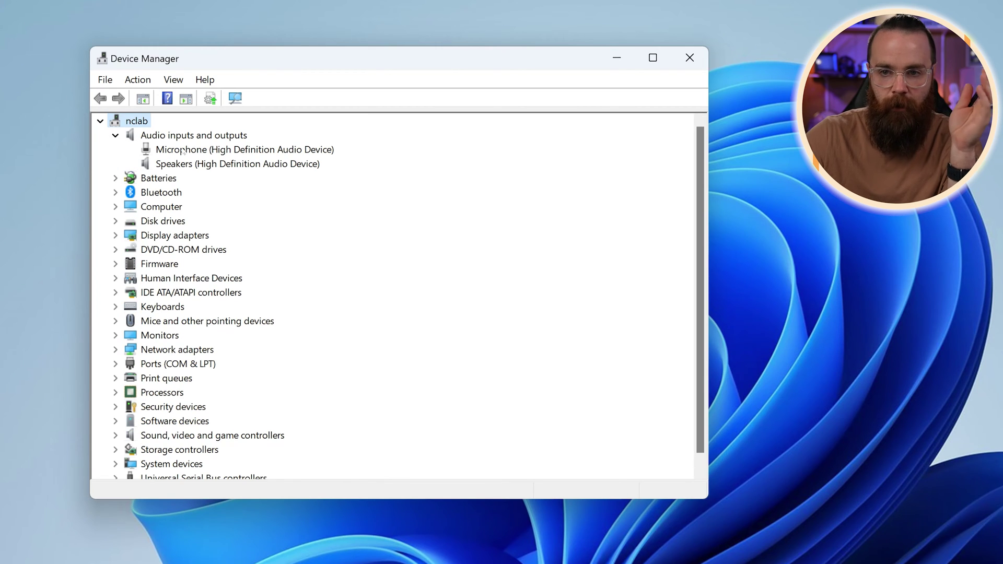
Step: Expand Batteries, Computer, Disk drives, Display adapters and DVD/CD-ROM drives, selecting Microphone and Microsoft AC Adapter
click(208, 150)
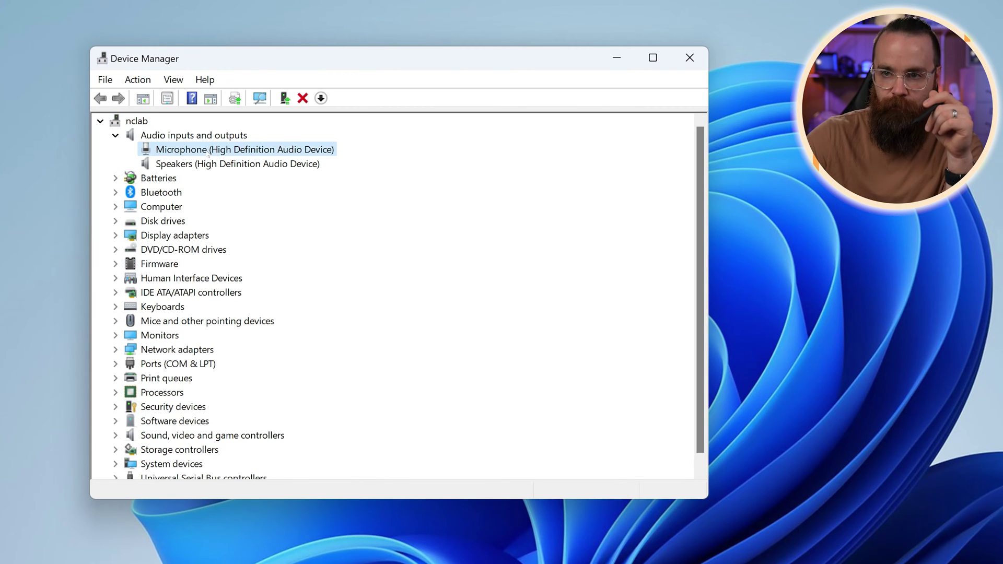
click(115, 179)
click(188, 193)
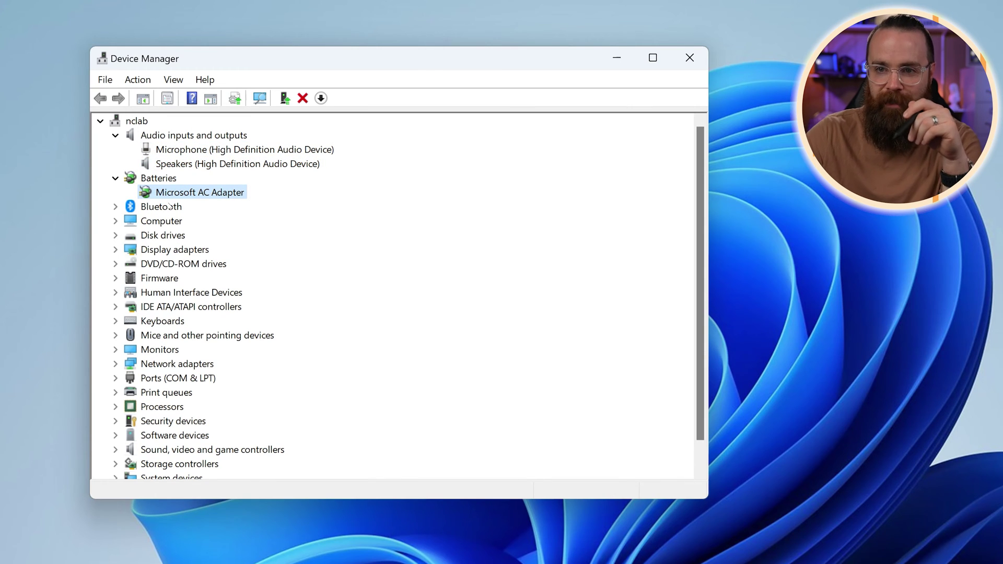
click(115, 221)
click(115, 264)
click(186, 279)
click(115, 306)
Step: Select the VMware NVMe disk, SVGA 3D adapter and SATA CD drive, then expand Keyboards and right-click Standard PS/2 Keyboard
click(115, 293)
click(146, 307)
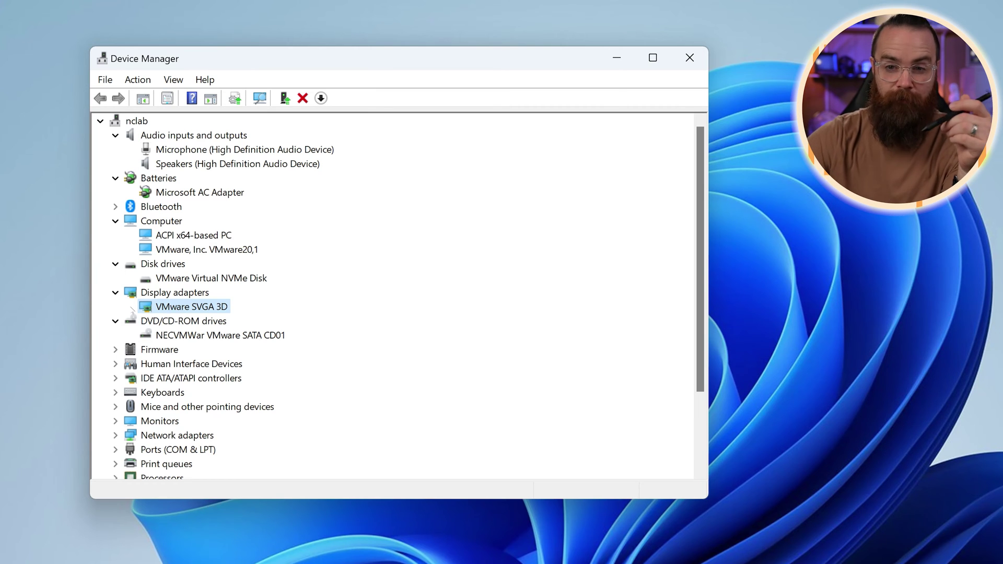
click(146, 335)
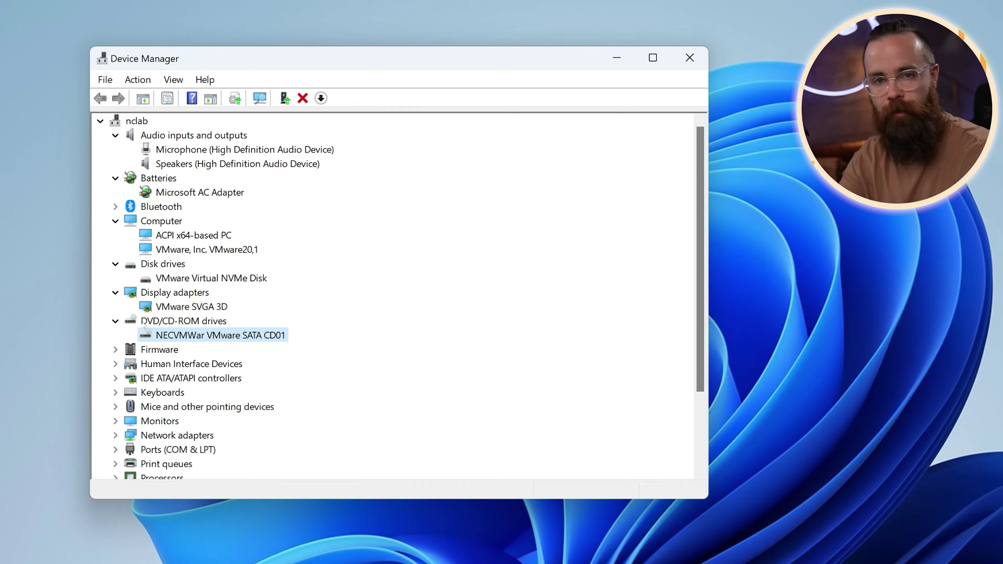
click(116, 393)
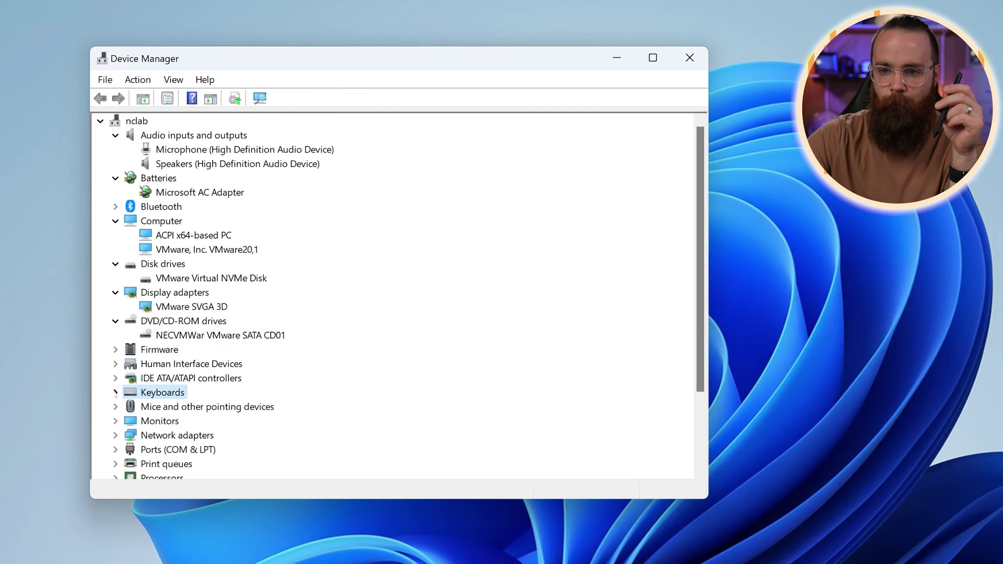
click(116, 393)
click(192, 407)
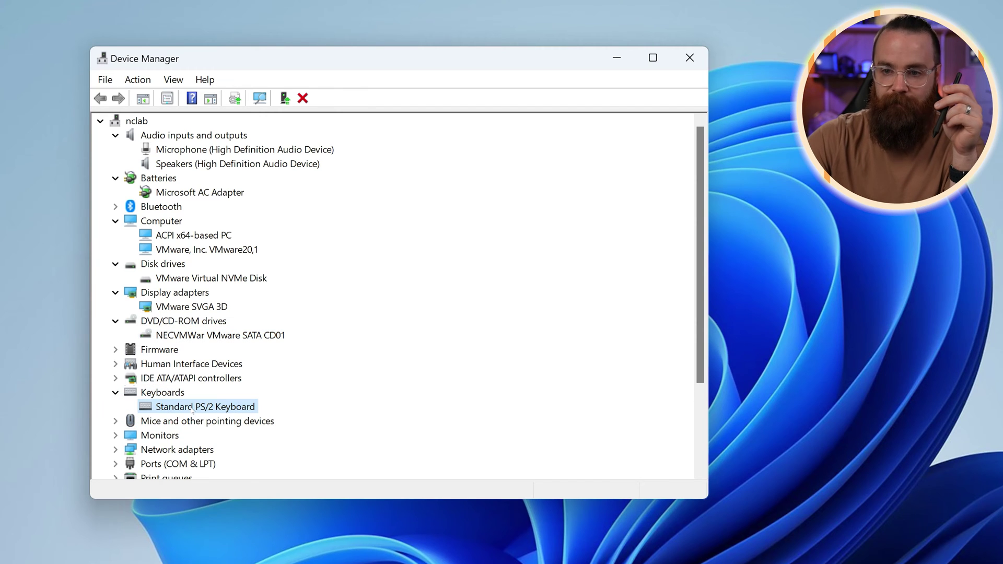
right_click(224, 411)
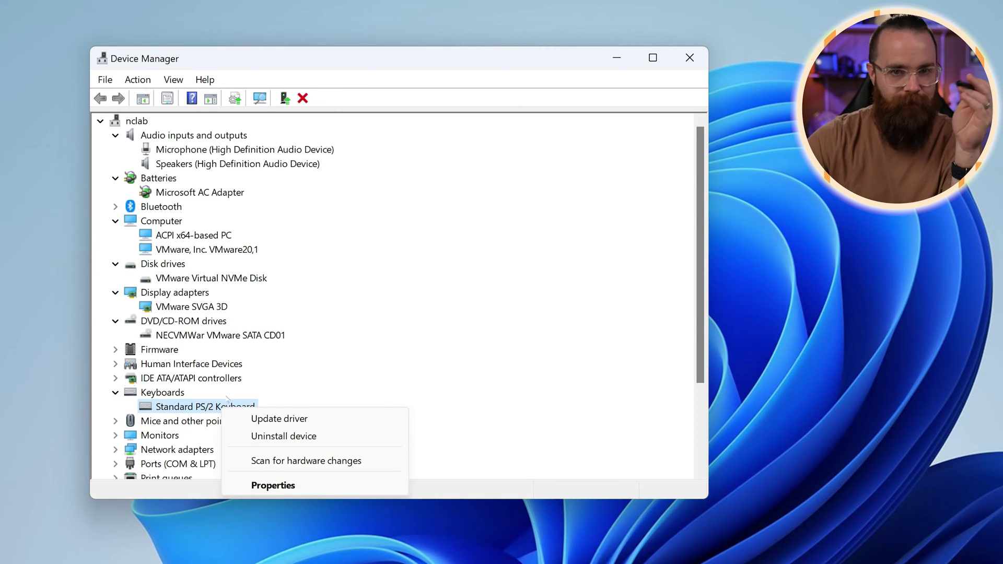
Step: Open Standard PS/2 Keyboard's properties and review its driver files kbdclass.sys and i8042prt.sys
click(273, 485)
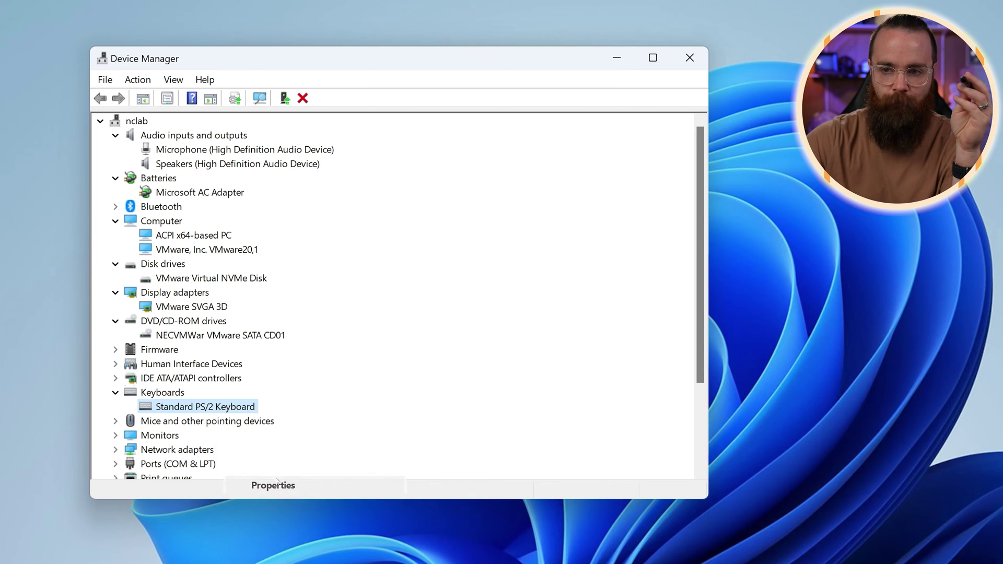
drag(322, 131, 315, 149)
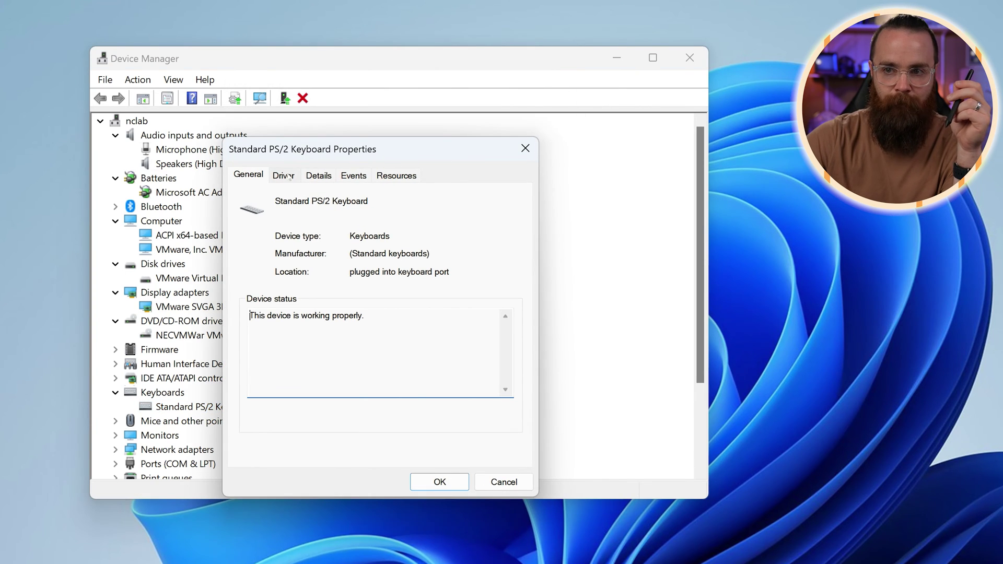
click(286, 176)
click(266, 321)
click(359, 268)
click(310, 253)
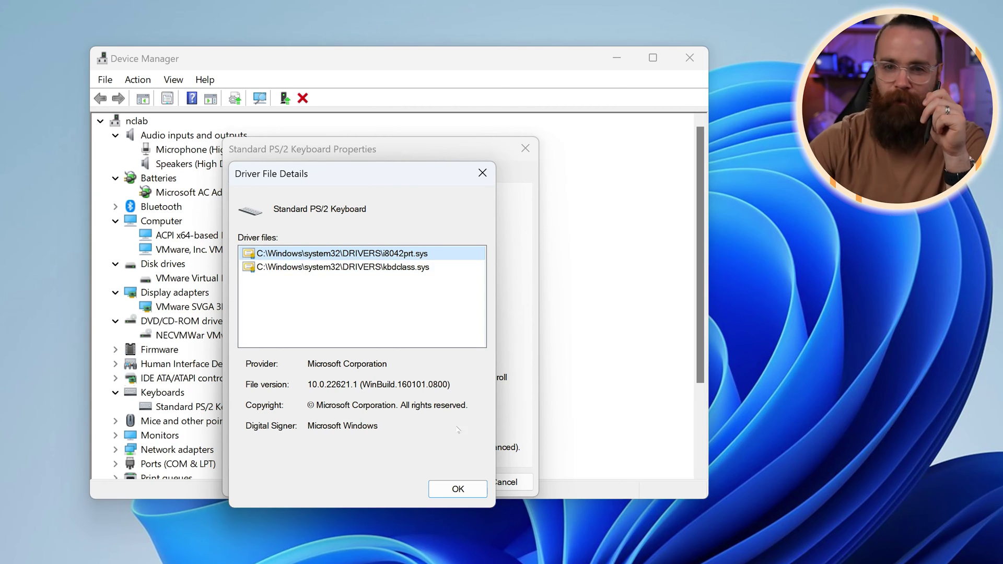
click(459, 486)
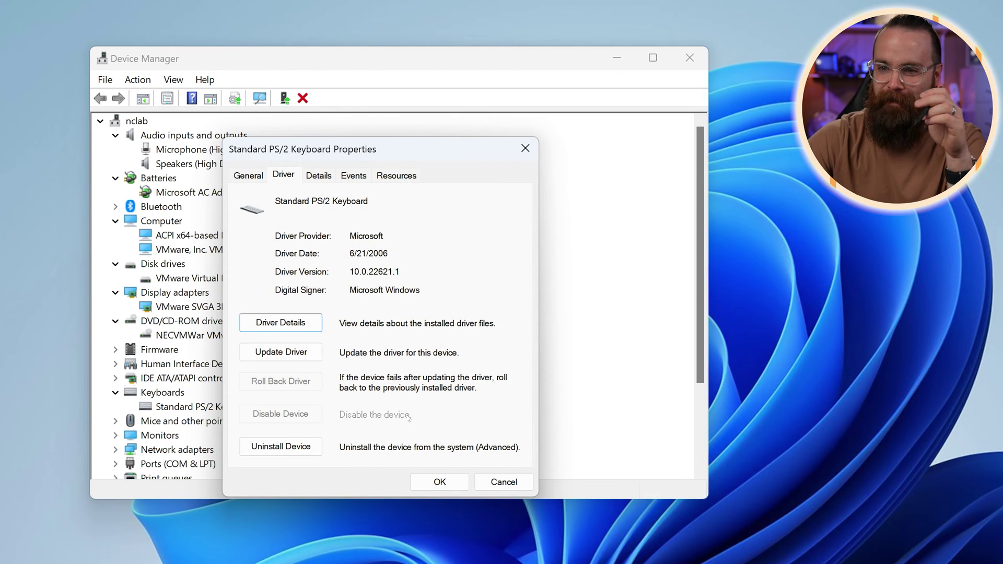
Step: Review the keyboard's Events, Details and Resources tabs, then close the properties
click(319, 176)
click(353, 175)
click(393, 176)
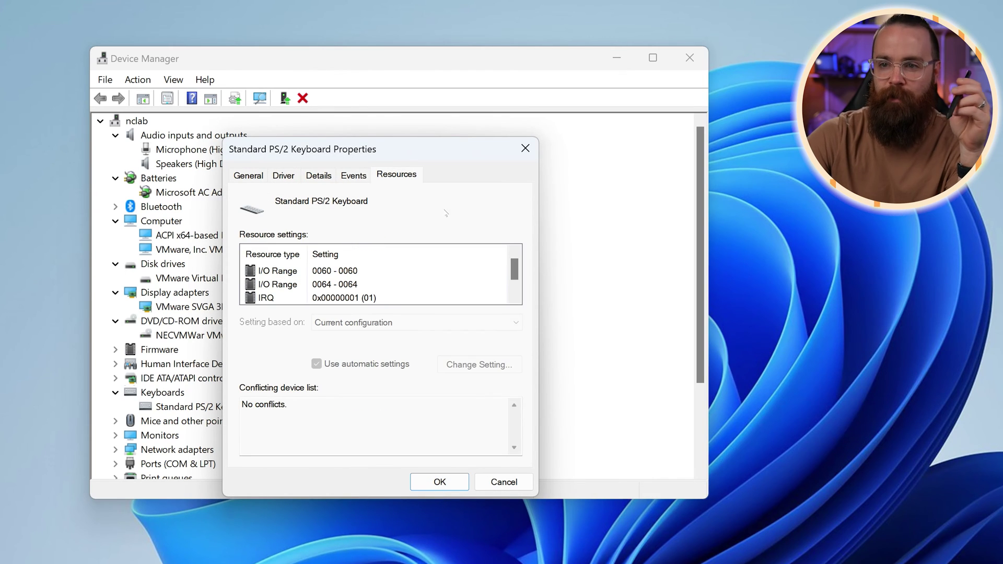
click(526, 149)
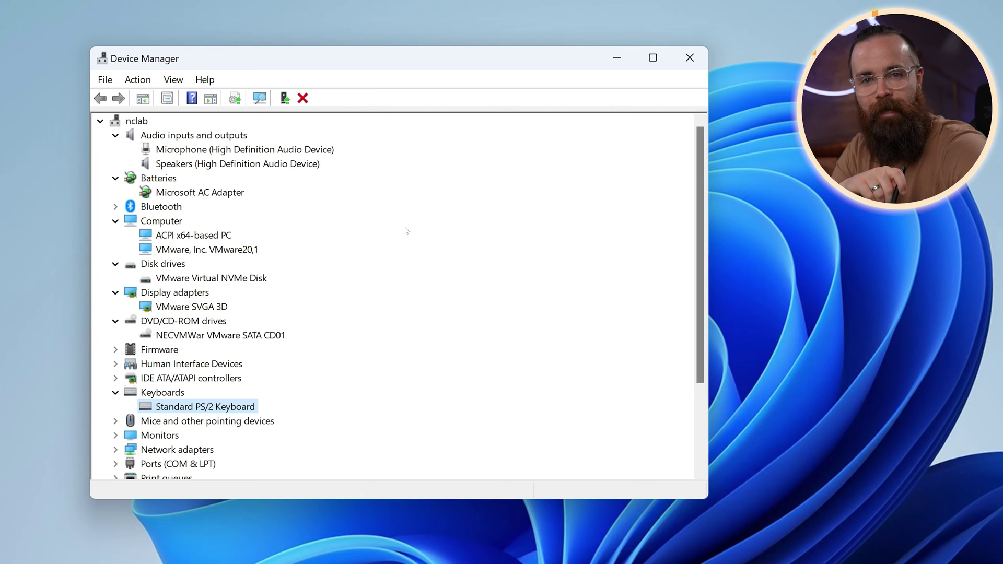
Step: Expand Network adapters and select the Bluetooth and Intel 82574L Gigabit network devices
scroll(353, 384, down, 3)
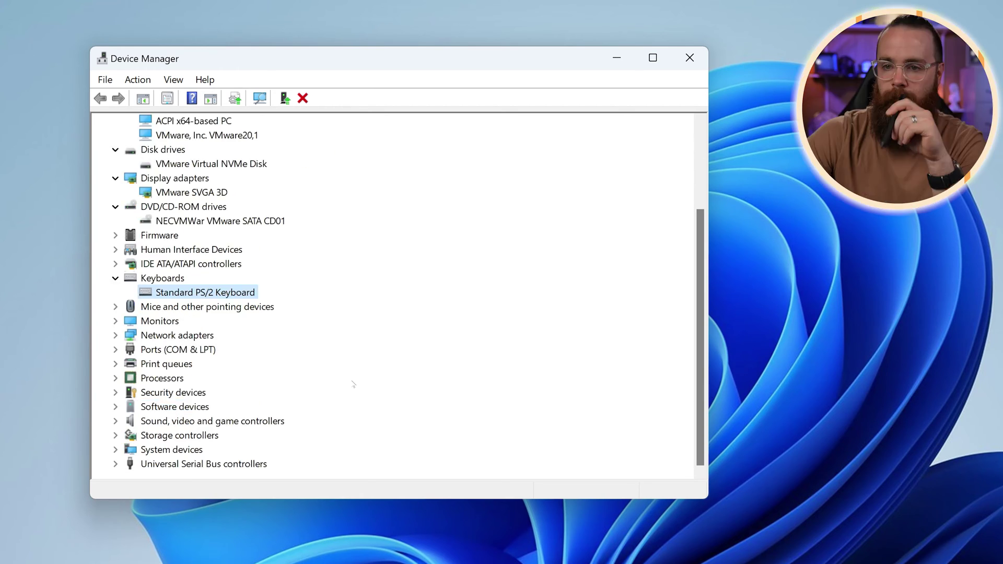
click(114, 335)
click(192, 350)
click(193, 362)
Step: Expand Universal Serial Bus controllers, toggle System devices, clear the annotation, and move the window right
scroll(192, 361, down, 2)
click(115, 464)
scroll(192, 362, down, 3)
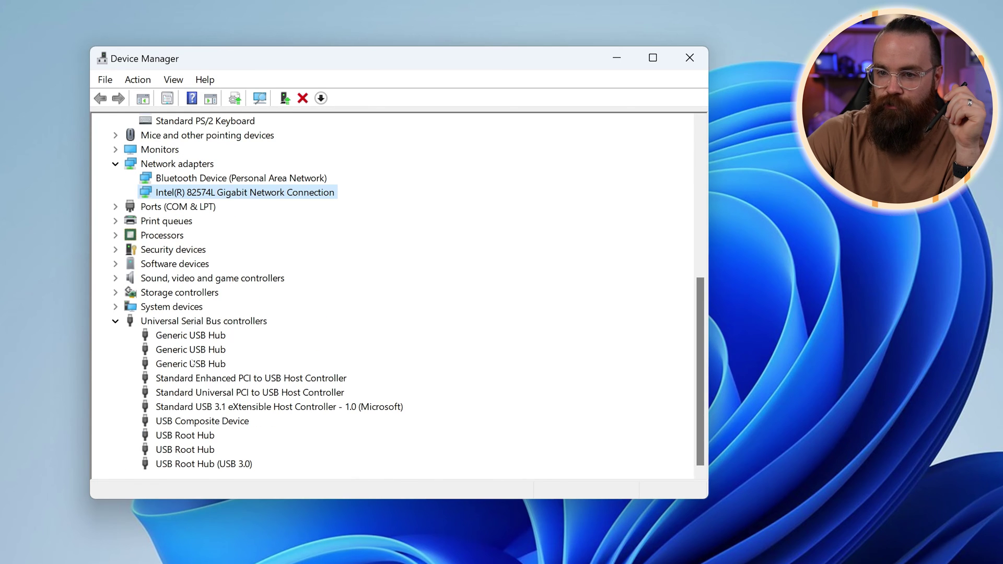
click(116, 306)
scroll(115, 307, up, 3)
click(116, 422)
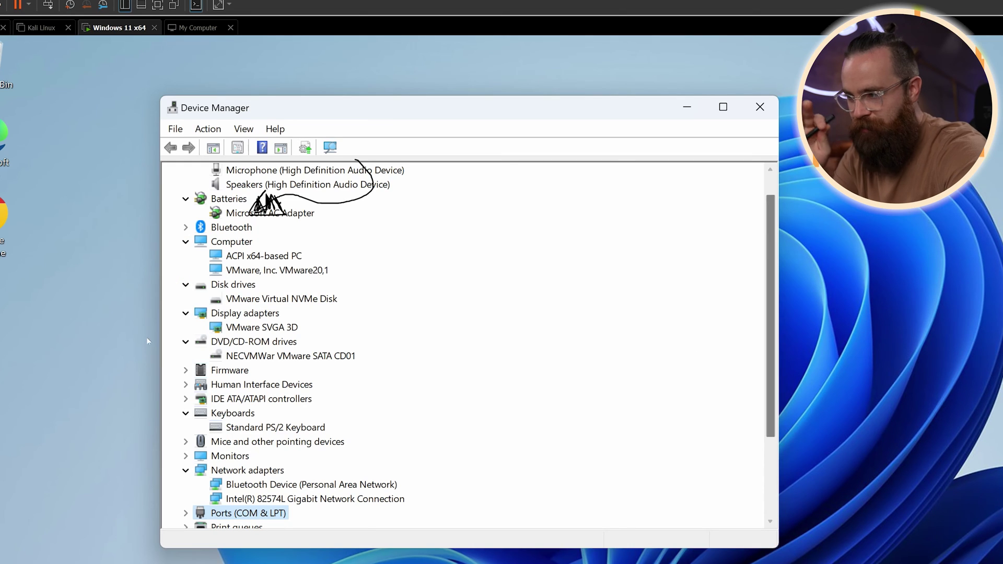
key(Escape)
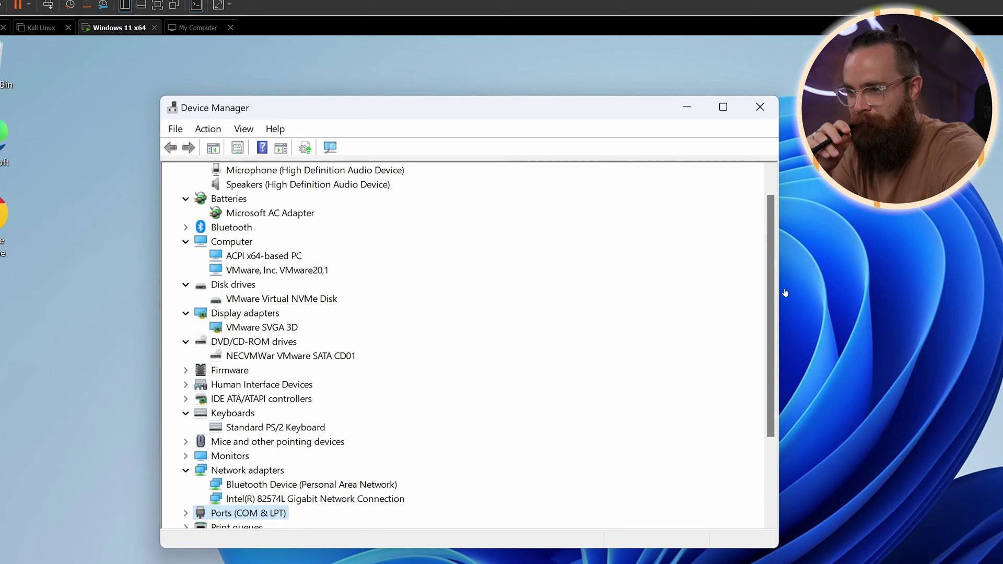
drag(560, 112, 638, 96)
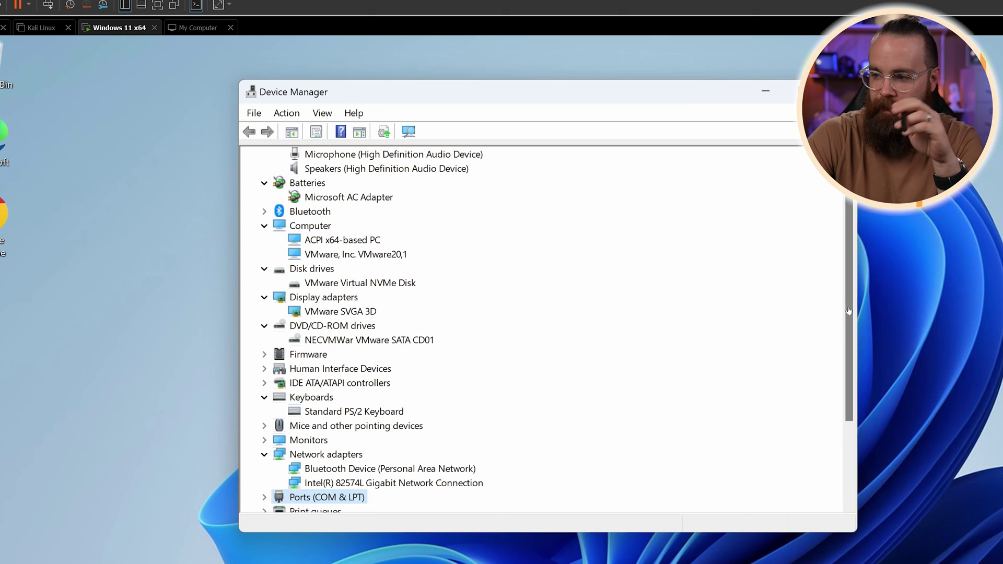
Step: Collapse Audio inputs and outputs and run Scan for hardware changes on the nclab computer node
scroll(264, 172, up, 1)
click(264, 168)
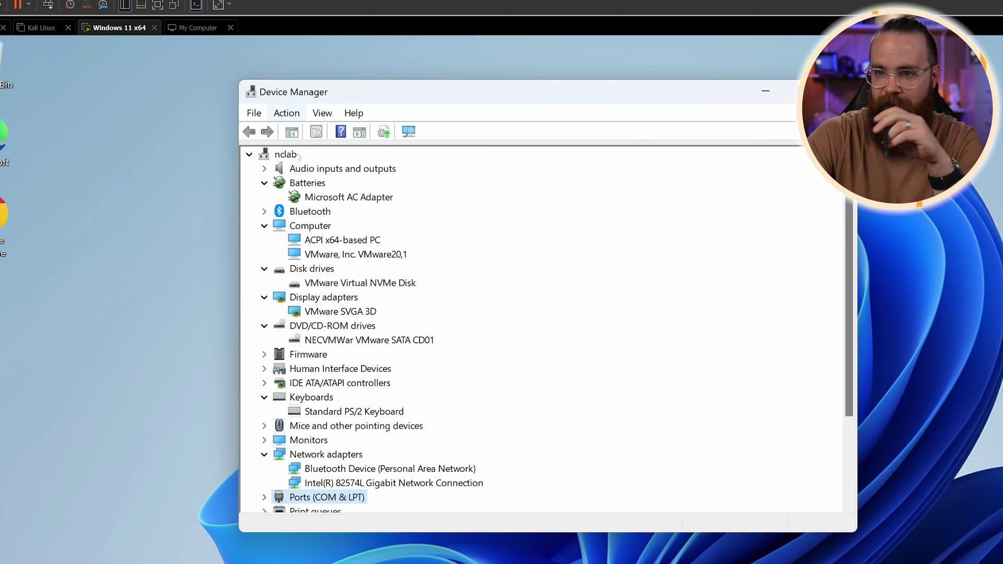
right_click(288, 154)
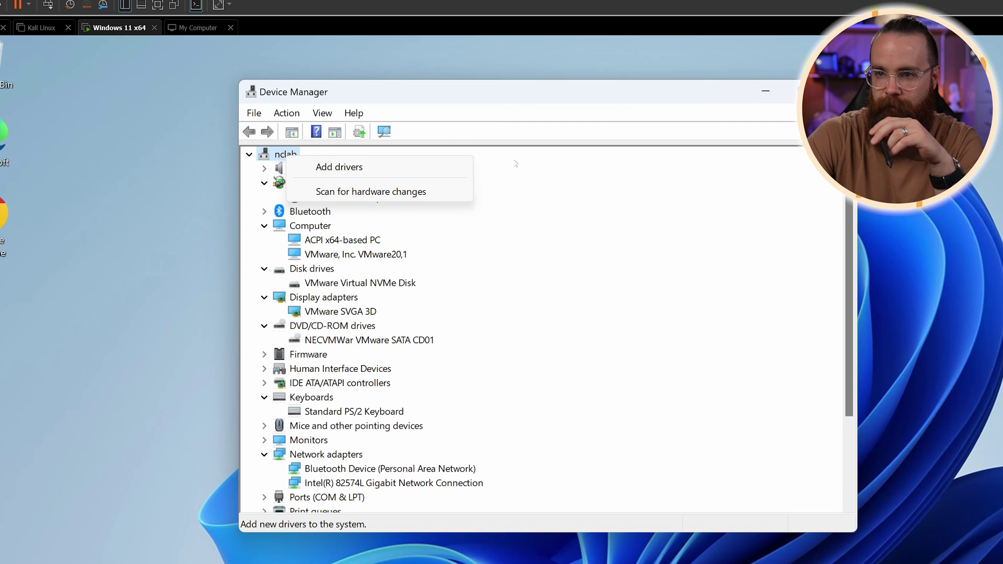
click(370, 192)
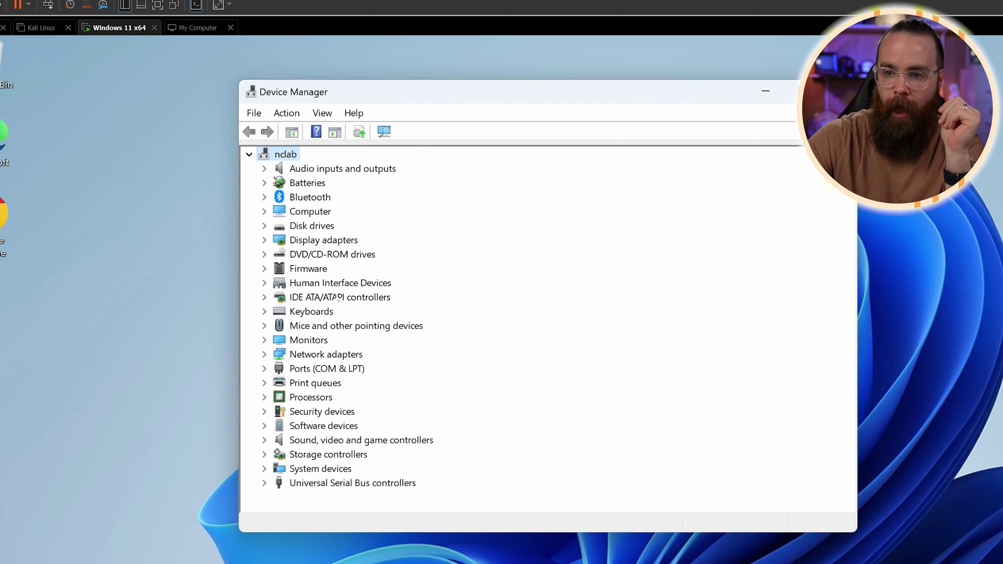
click(313, 274)
Step: Expand Human Interface Devices and view the HID-compliant vendor-defined device's Events tab in its properties
click(334, 287)
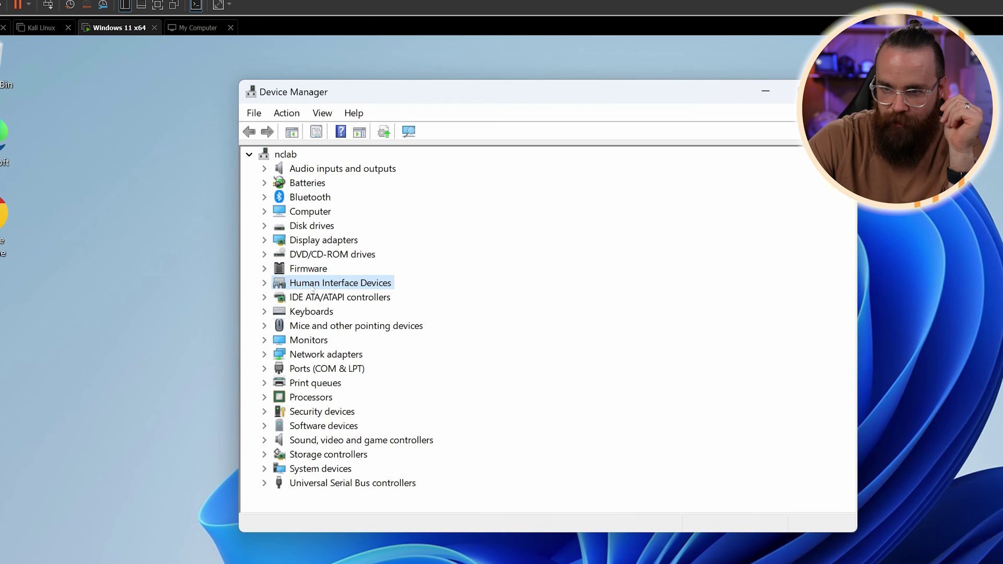
click(265, 283)
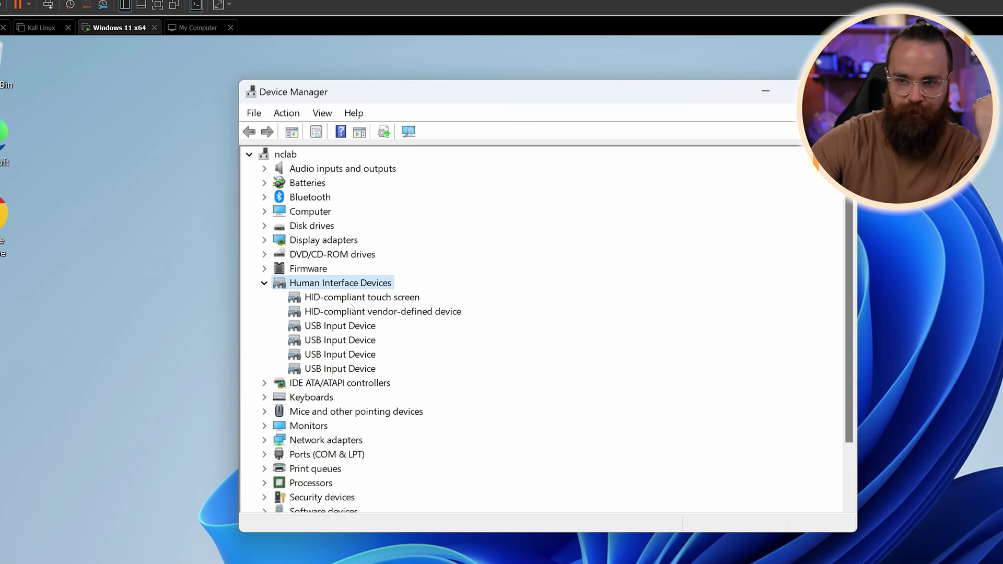
click(343, 313)
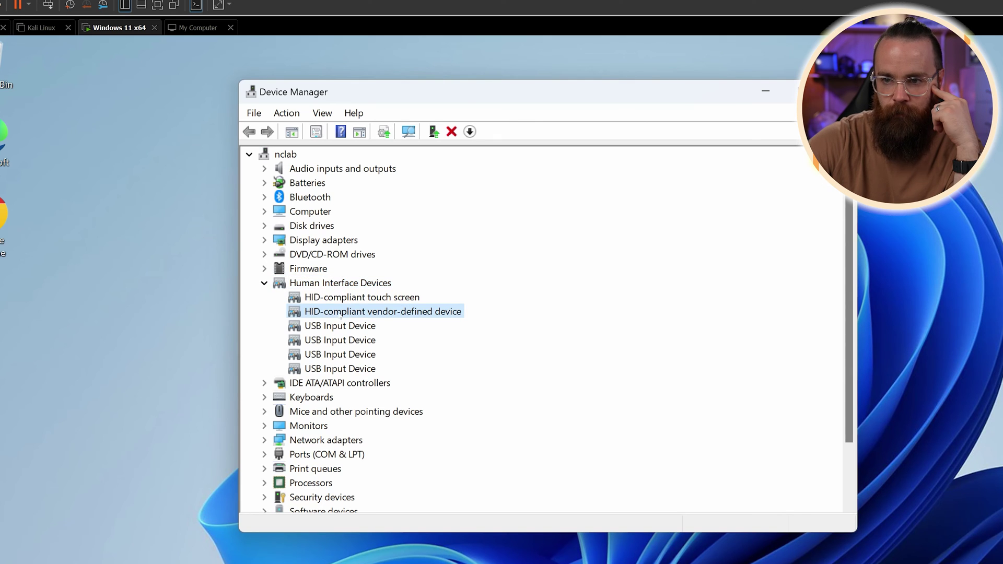
right_click(380, 313)
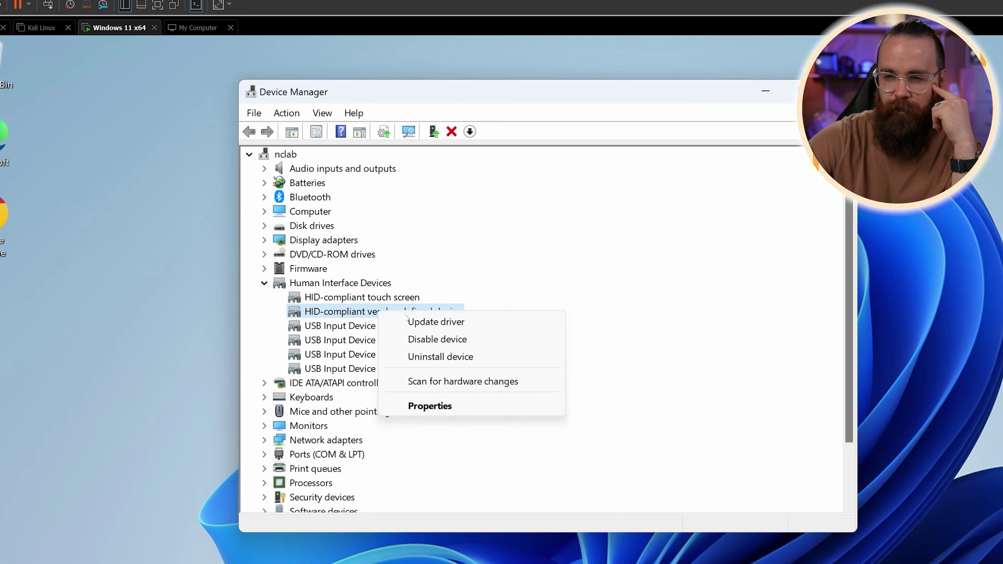
click(437, 410)
click(436, 231)
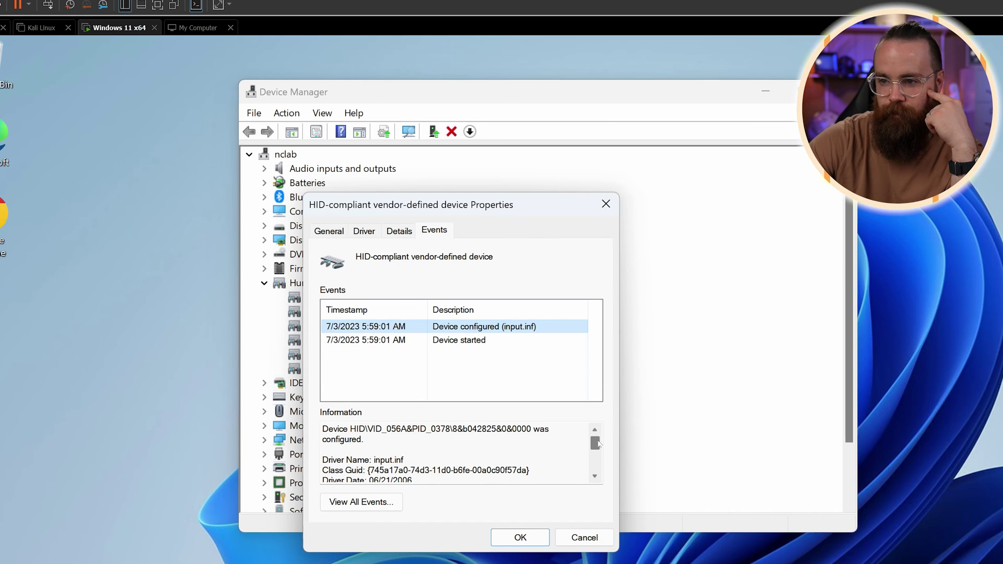
drag(596, 443, 601, 368)
click(605, 203)
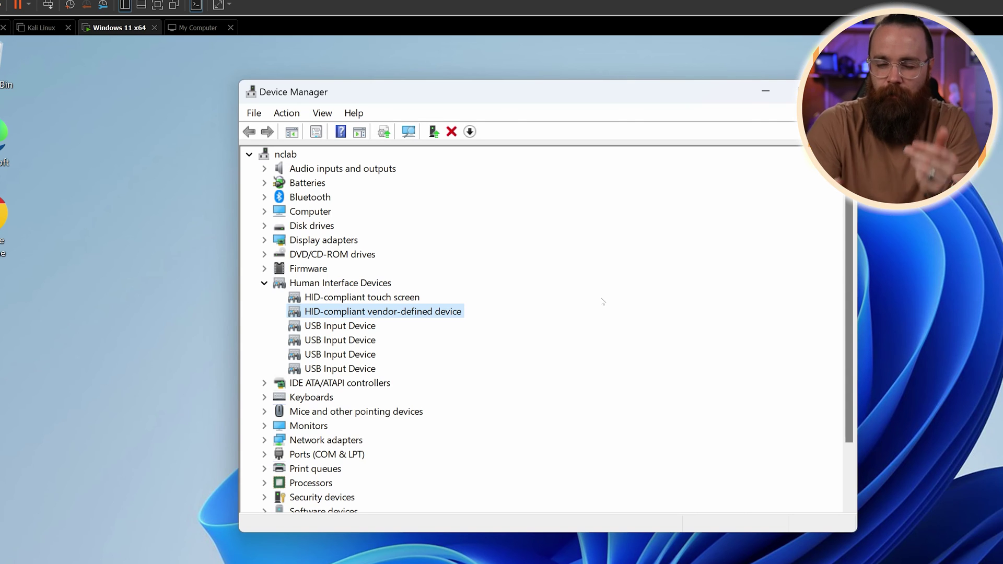
right_click(404, 315)
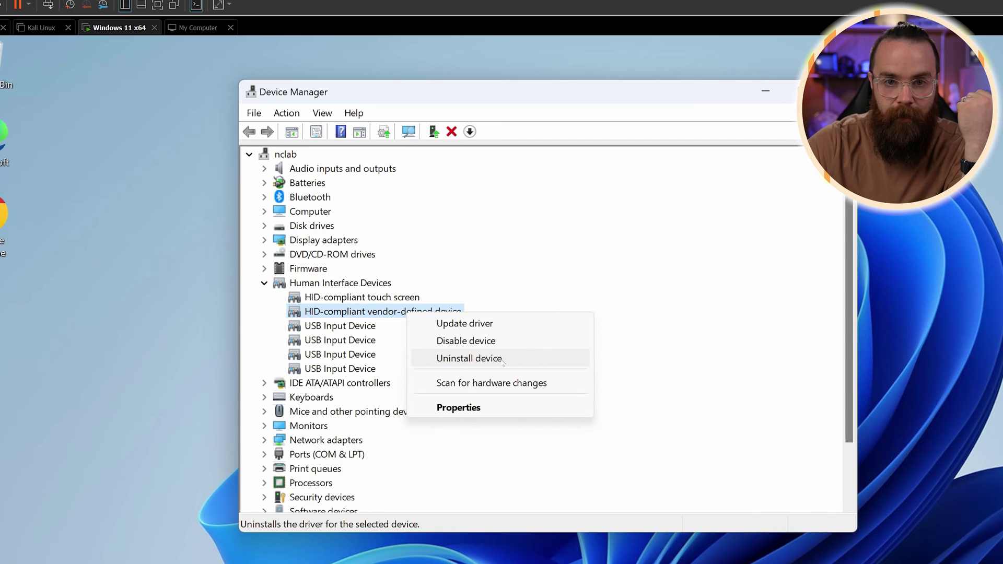
Step: Dismiss the vendor-defined device's context menu and open Device Manager on the host PC deb2
click(361, 311)
right_click(362, 312)
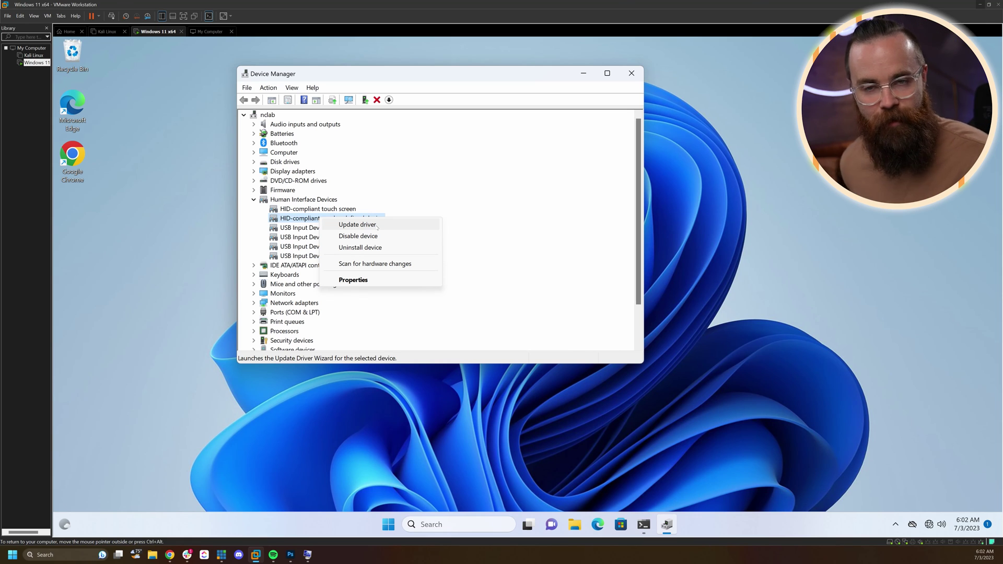
click(377, 226)
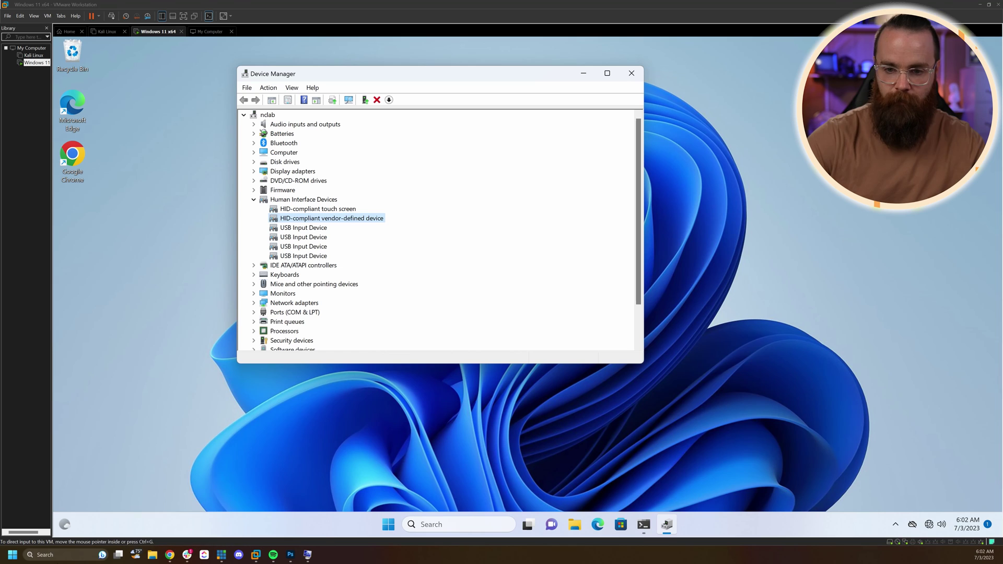
click(44, 555)
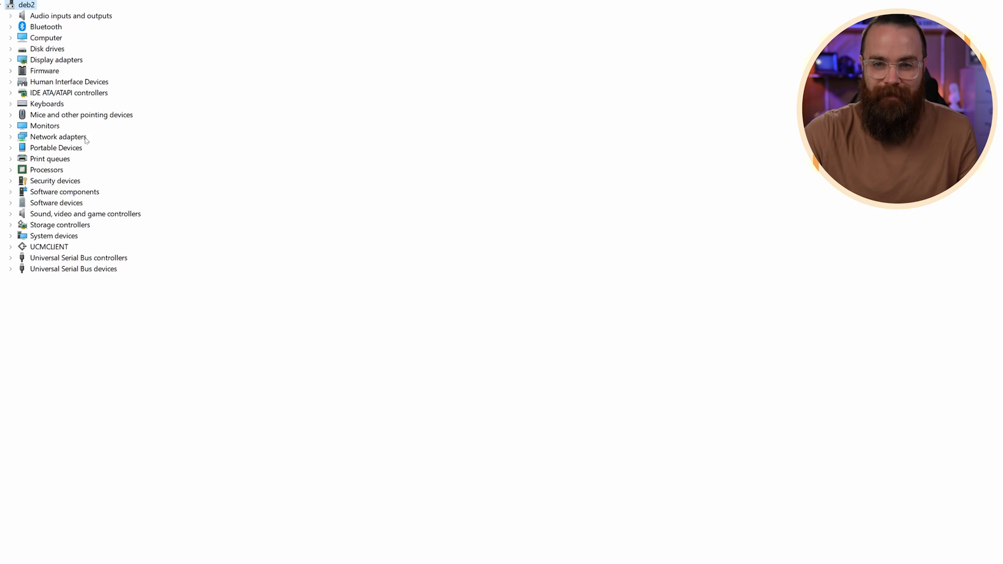
Step: Expand deb2's Human Interface Devices and select Wacom Tablet and both Razer DeathAdder V2 Pro entries
click(10, 83)
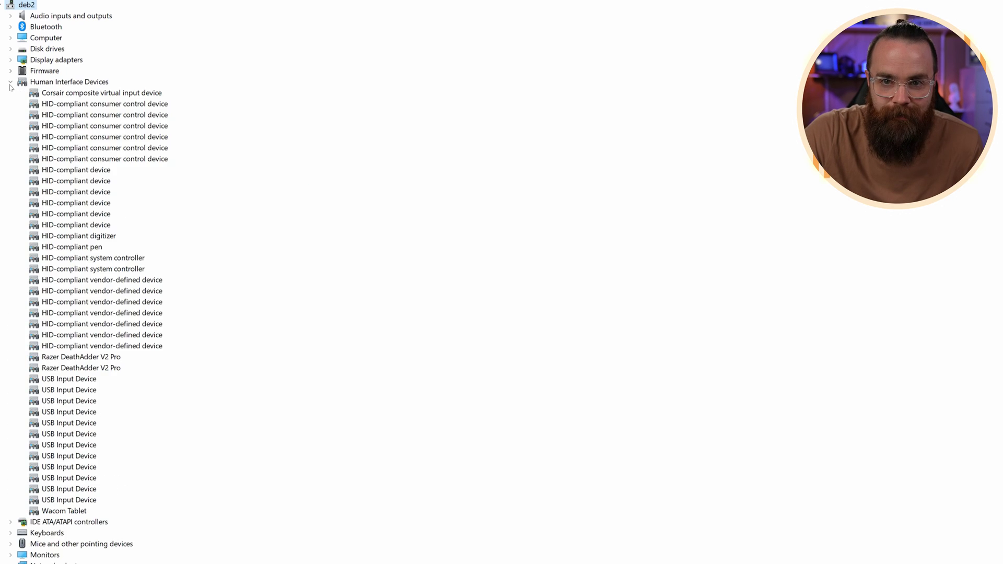
click(74, 513)
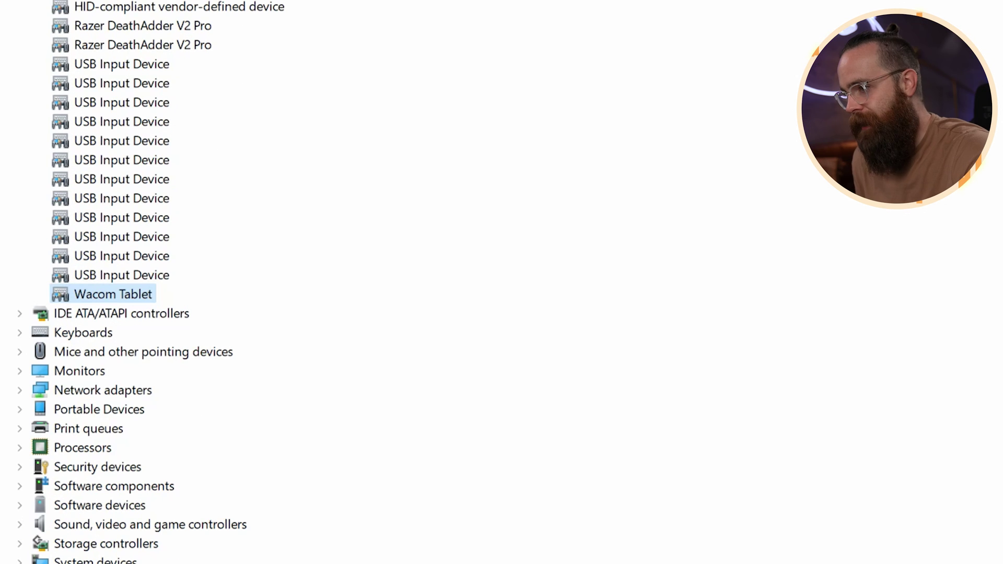
click(170, 28)
click(171, 46)
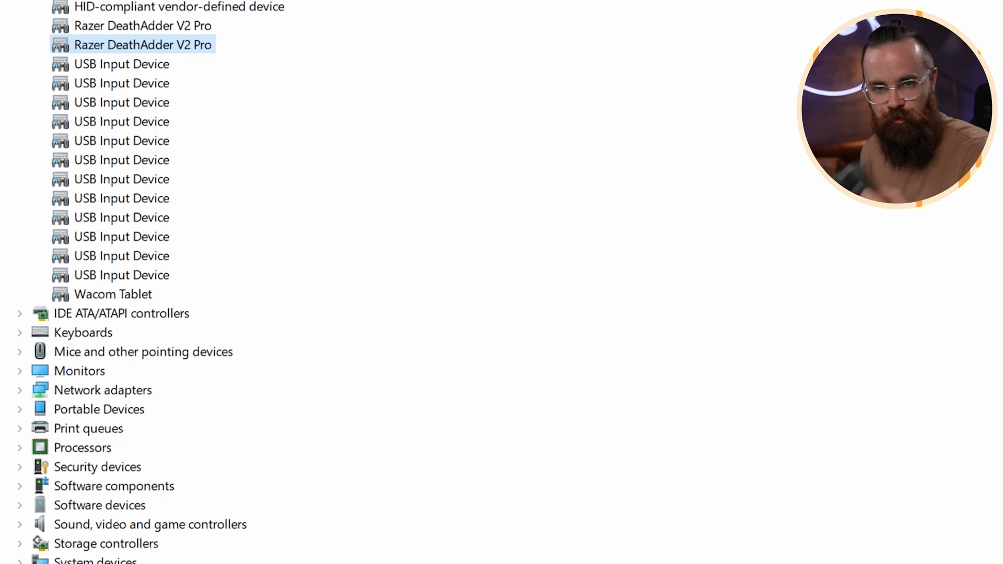